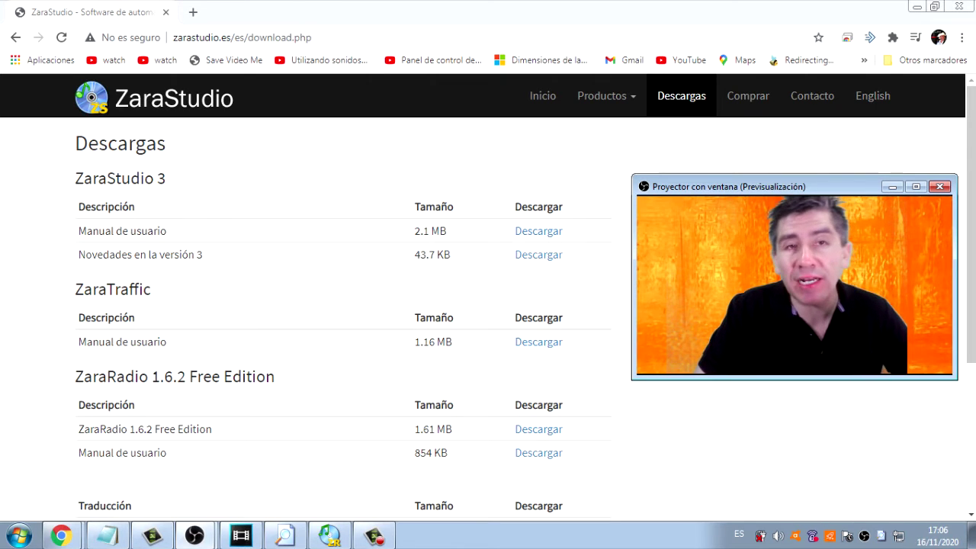
# - Examine the page address and the ZaraRadio 1.6.2 Free Edition entry on the ZaraStudio downloads page
pyautogui.click(316, 37)
pyautogui.click(330, 37)
pyautogui.moveTo(336, 38); pyautogui.dragTo(173, 37)
pyautogui.press('Escape')
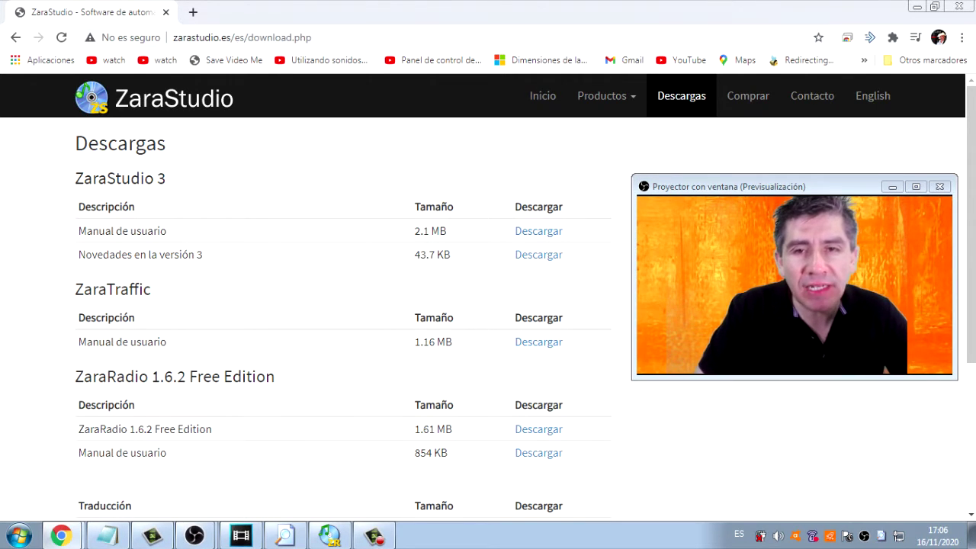
pyautogui.scroll(-3, 343, 320)
pyautogui.scroll(2, 343, 305)
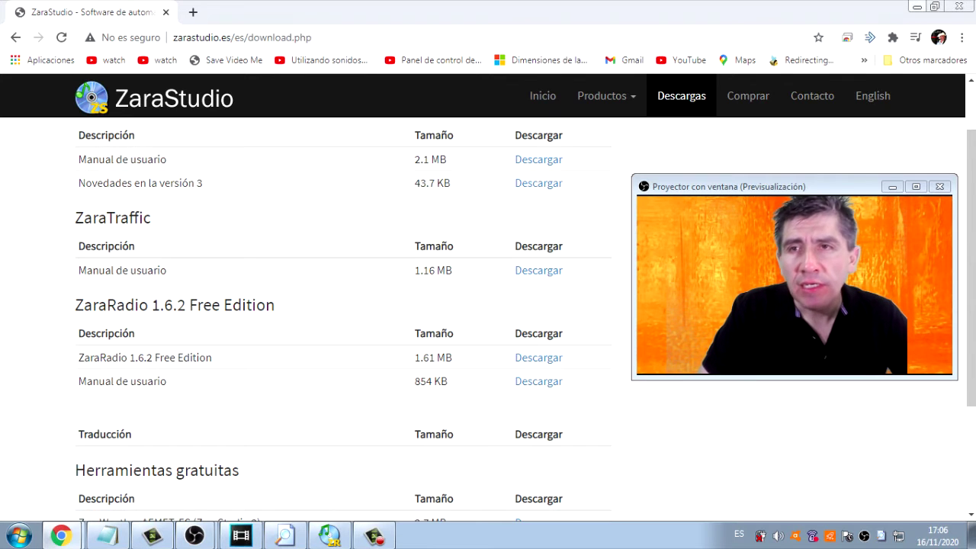
# - Switch from the browser to ZaraRadio and reposition the camera preview window over it
pyautogui.click(916, 7)
pyautogui.click(931, 74)
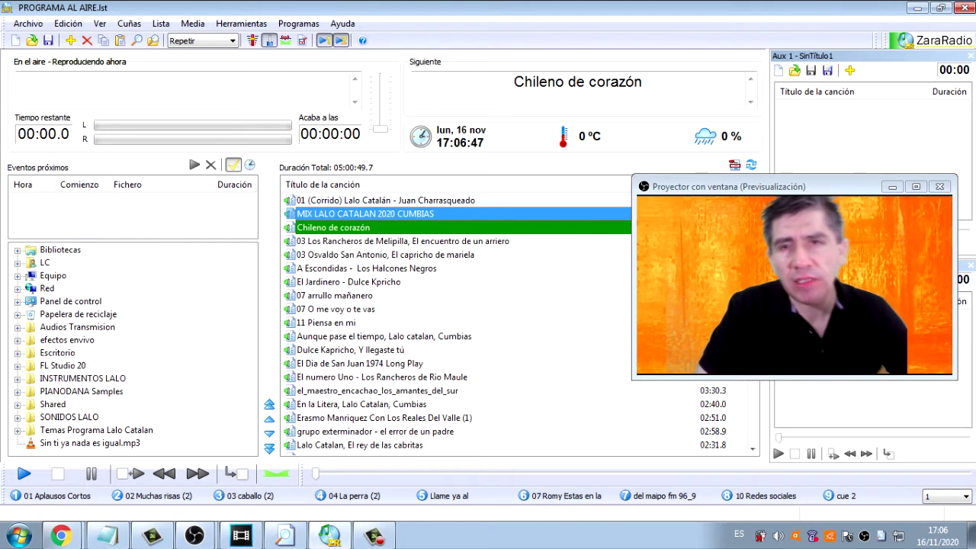
pyautogui.moveTo(762, 186); pyautogui.dragTo(778, 160)
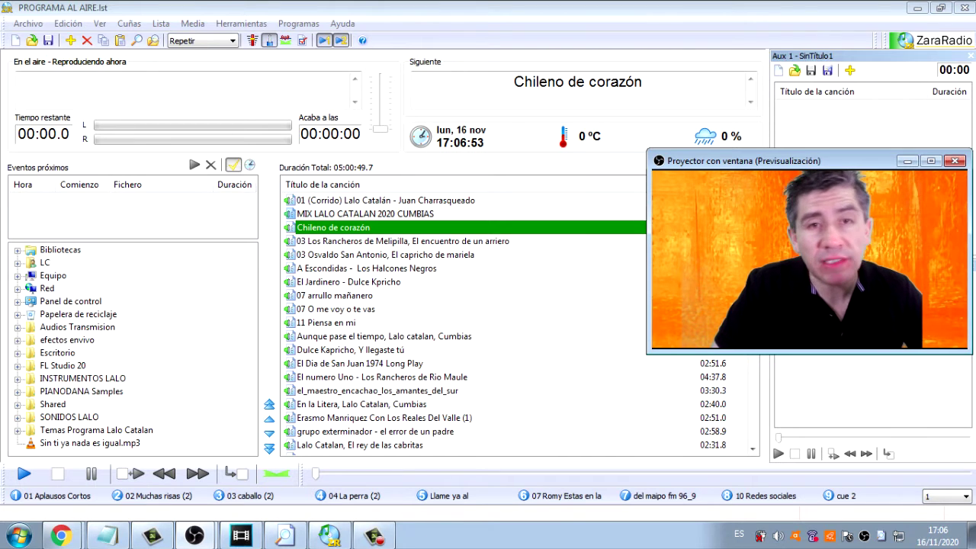
# - Play MIX LALO CATALAN 2020 CUMBIAS from the playlist and lower the main volume
pyautogui.doubleClick(365, 214)
pyautogui.moveTo(380, 101)
pyautogui.mouseDown()
pyautogui.moveTo(380, 120)
pyautogui.moveTo(379, 110)
pyautogui.mouseUp()
pyautogui.press('Down')
pyautogui.press('Down')
# - Trigger the sound cues 01 Aplausos Cortos, 02 Muchas risas (2), 04 La perra (2) and Llame ya al over the music
pyautogui.press('1')
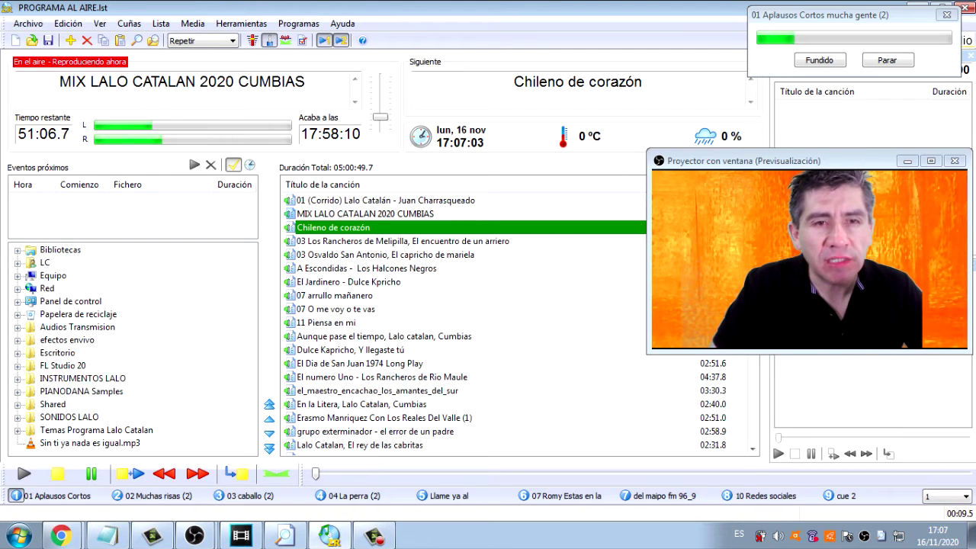
pyautogui.press('2')
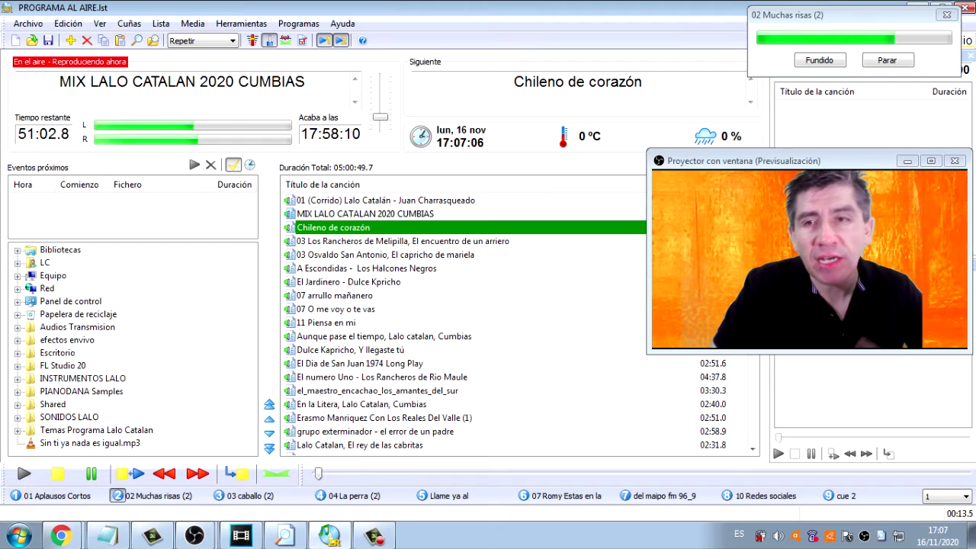
pyautogui.press('4')
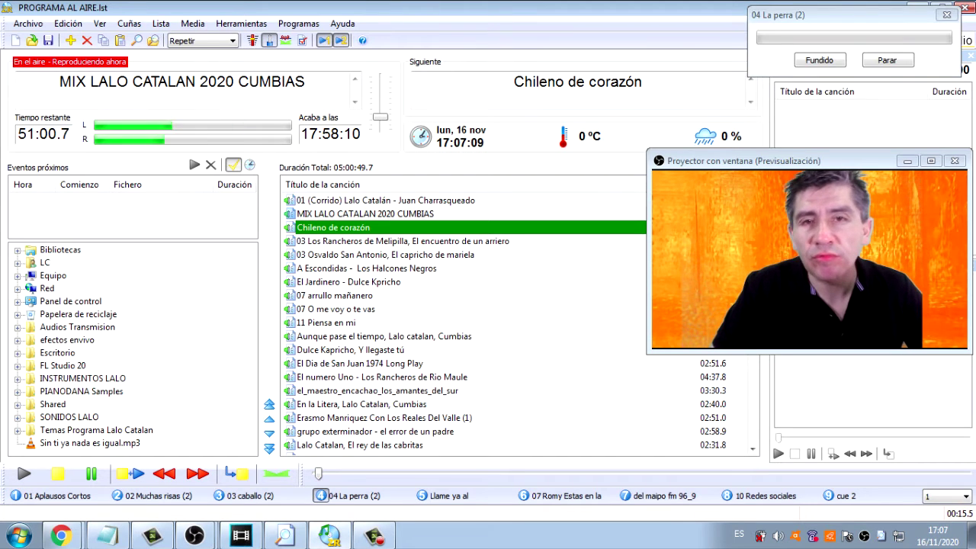
pyautogui.press('5')
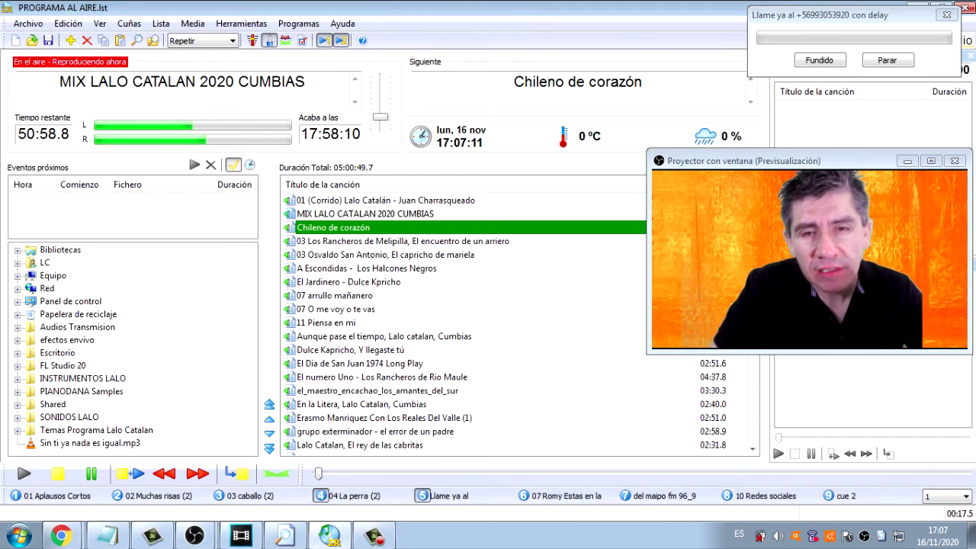
pyautogui.press('5')
pyautogui.press('4')
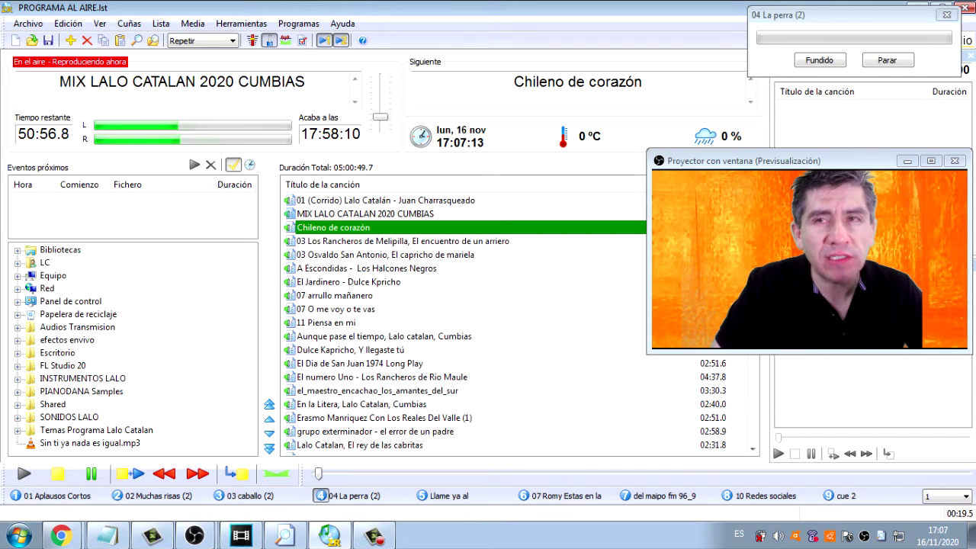
pyautogui.moveTo(838, 15); pyautogui.dragTo(245, 34)
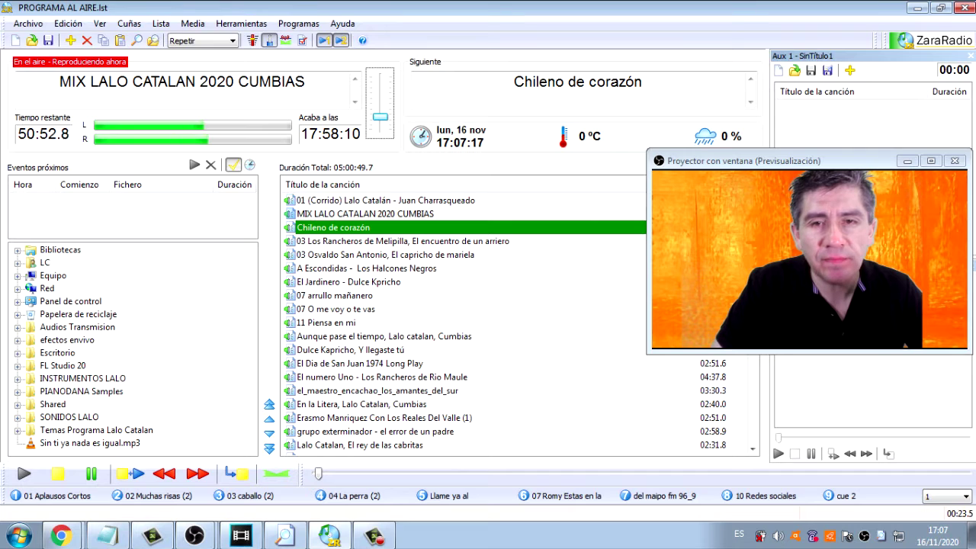
pyautogui.press('6')
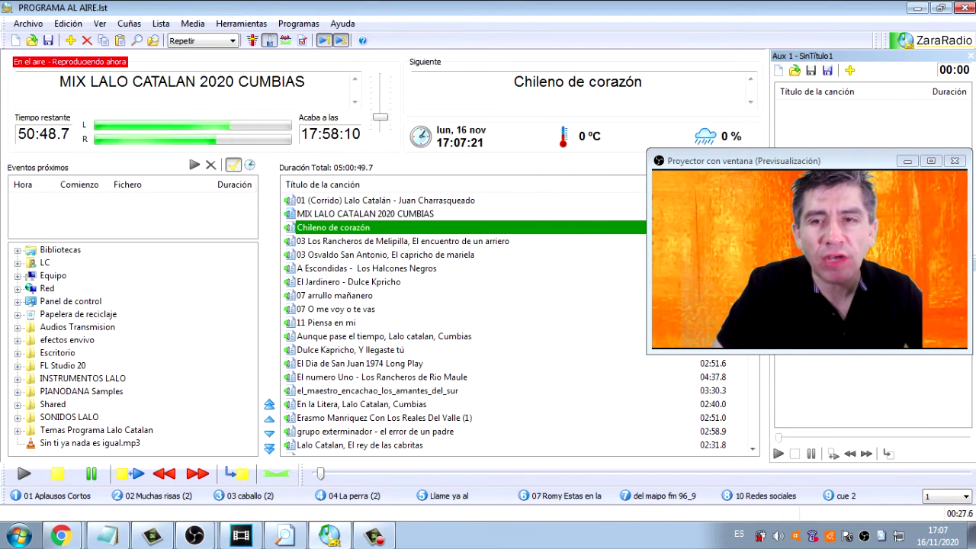
# - Play El Jardinero - Dulce Kpricho, raise the main volume near maximum, and switch playback to el_maestro_encachao_los_amantes_del_sur
pyautogui.doubleClick(348, 281)
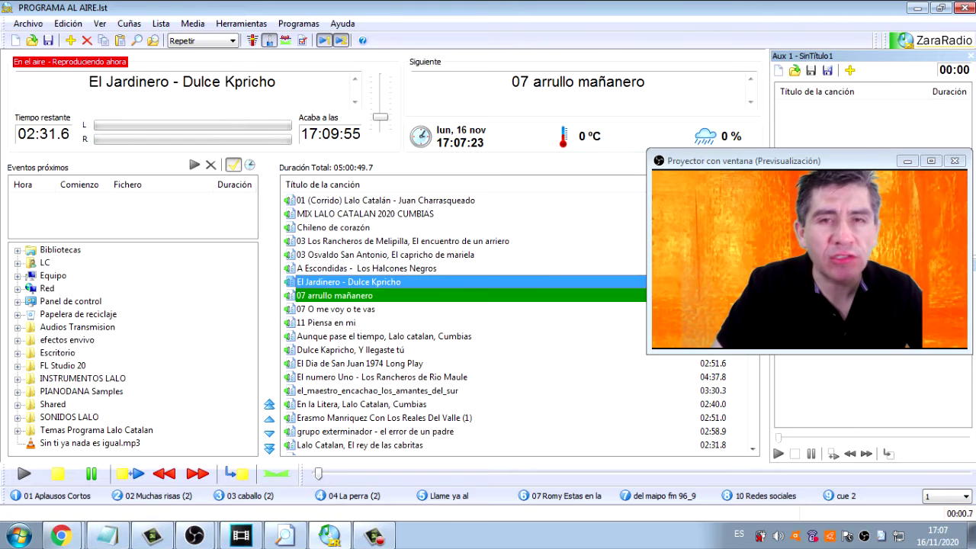
pyautogui.moveTo(380, 116); pyautogui.dragTo(380, 76)
pyautogui.doubleClick(377, 391)
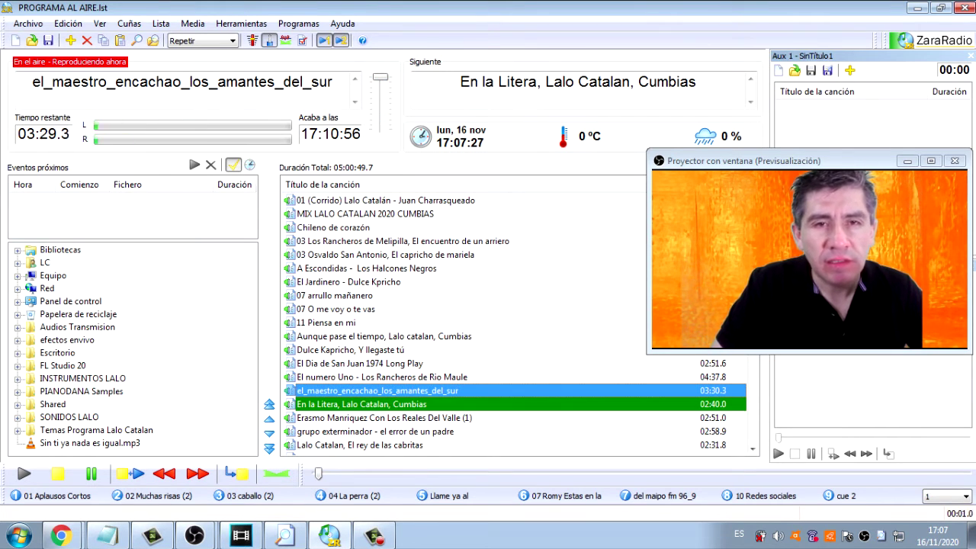
# - Play El Dia de San Juan 1974 Long Play, el error de un padre and El encuentro de un arriero in turn, and lower the volume
pyautogui.doubleClick(358, 362)
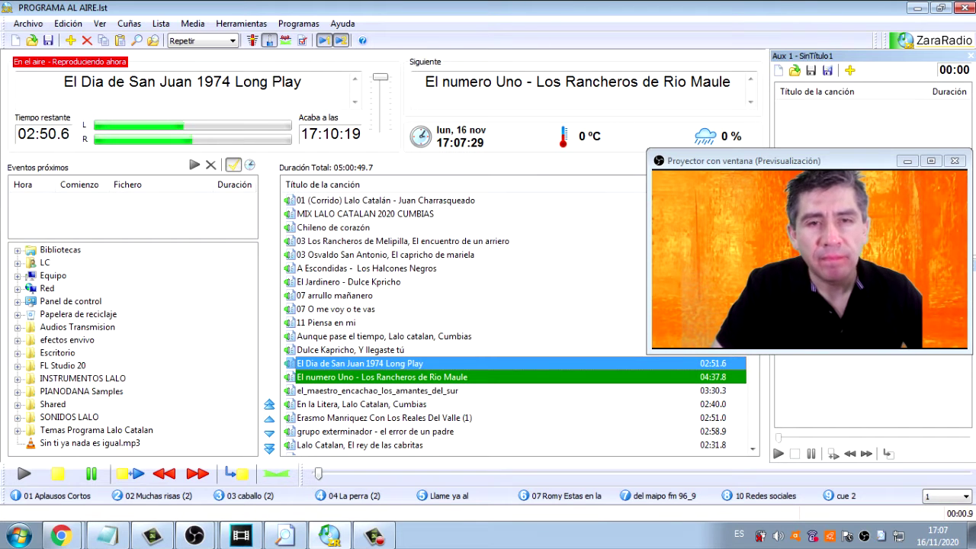
pyautogui.doubleClick(374, 430)
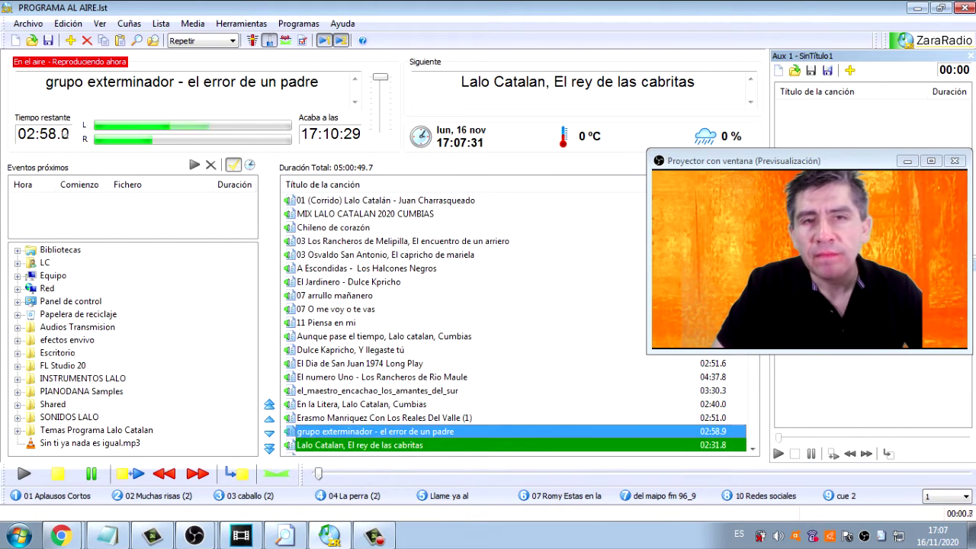
pyautogui.doubleClick(402, 241)
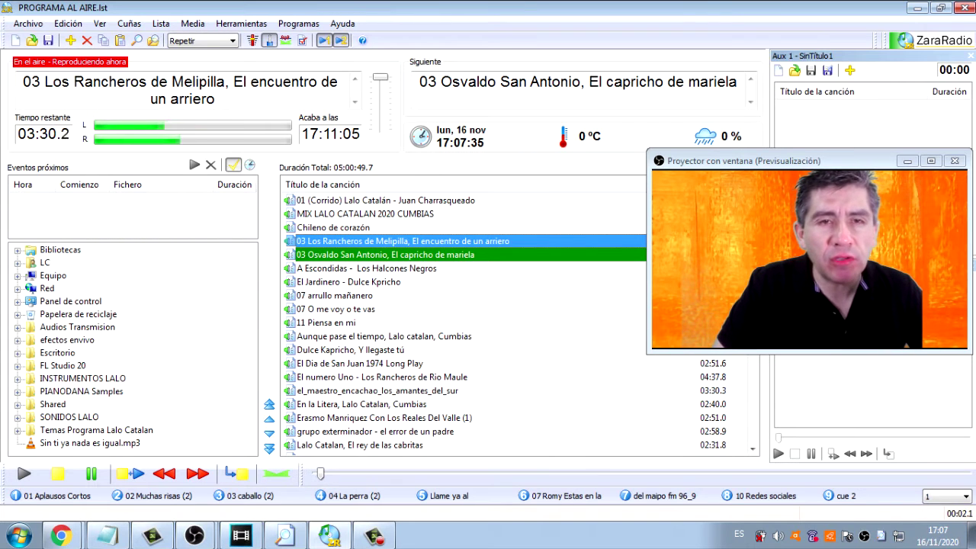
pyautogui.moveTo(380, 76); pyautogui.dragTo(380, 79)
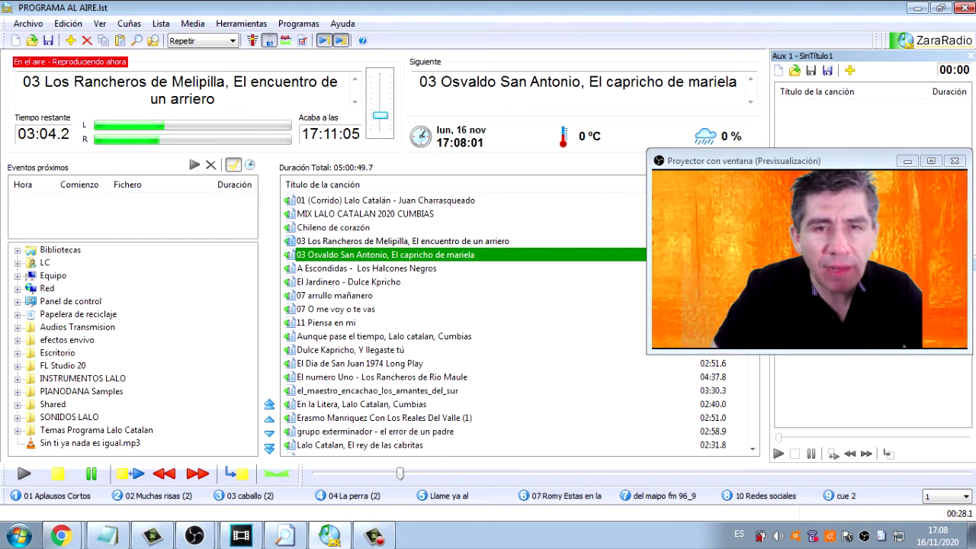
# - Move Dulce Kapricho, Y llegaste tú to the start of the playlist and play it
pyautogui.moveTo(350, 349); pyautogui.dragTo(349, 200)
pyautogui.doubleClick(350, 200)
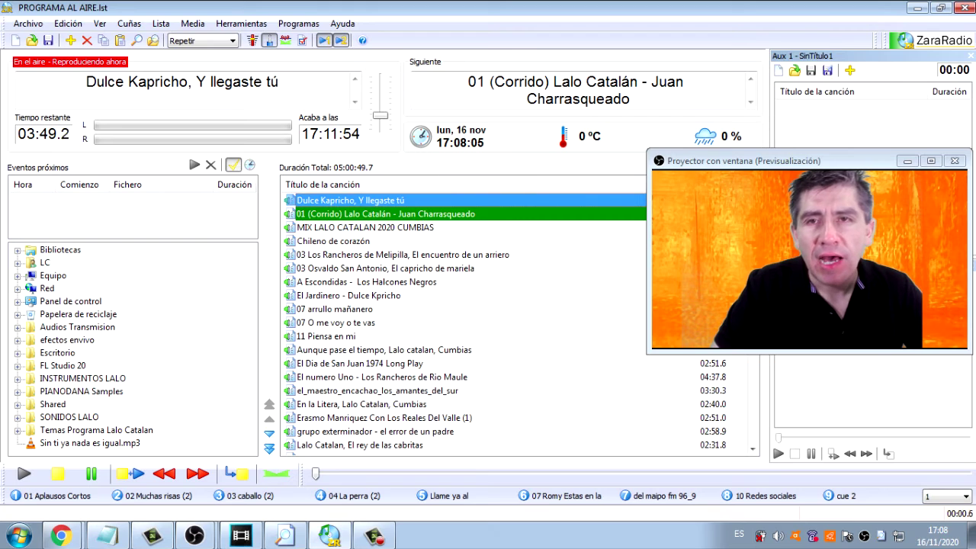
# - Play Sin salida Los Rancheros de Melipilla and 09 El Charro de Tantehue, La puntada from the end of the playlist
pyautogui.moveTo(773, 160); pyautogui.dragTo(316, 86)
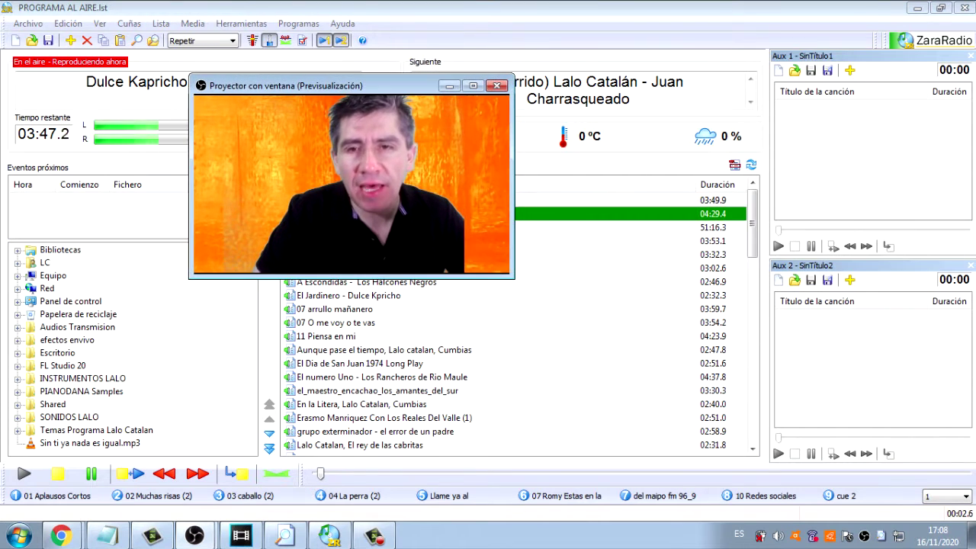
pyautogui.moveTo(751, 224); pyautogui.dragTo(751, 408)
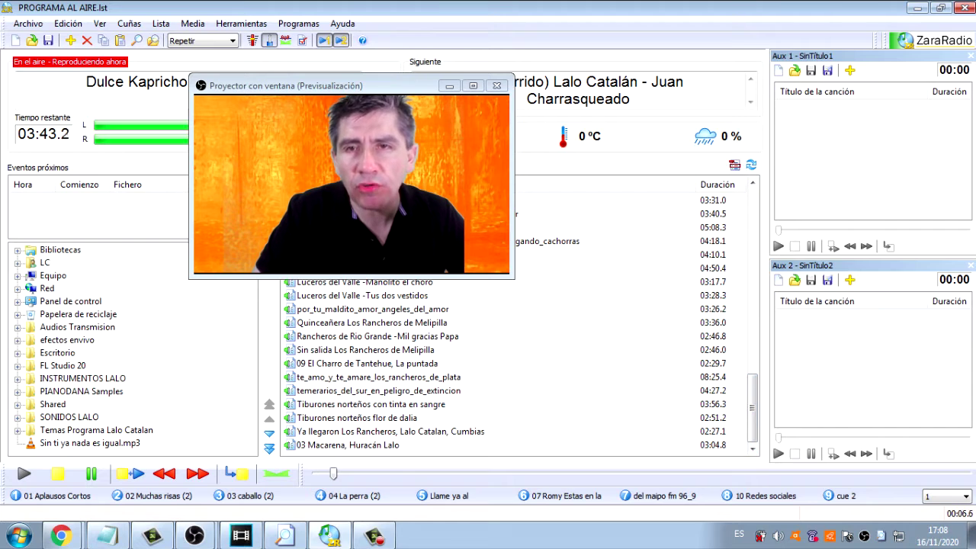
pyautogui.doubleClick(365, 349)
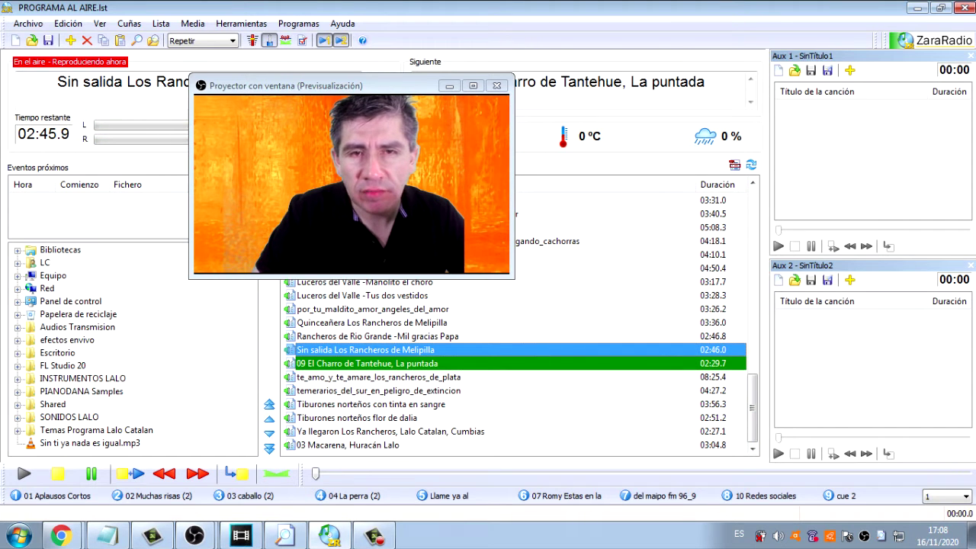
pyautogui.doubleClick(450, 363)
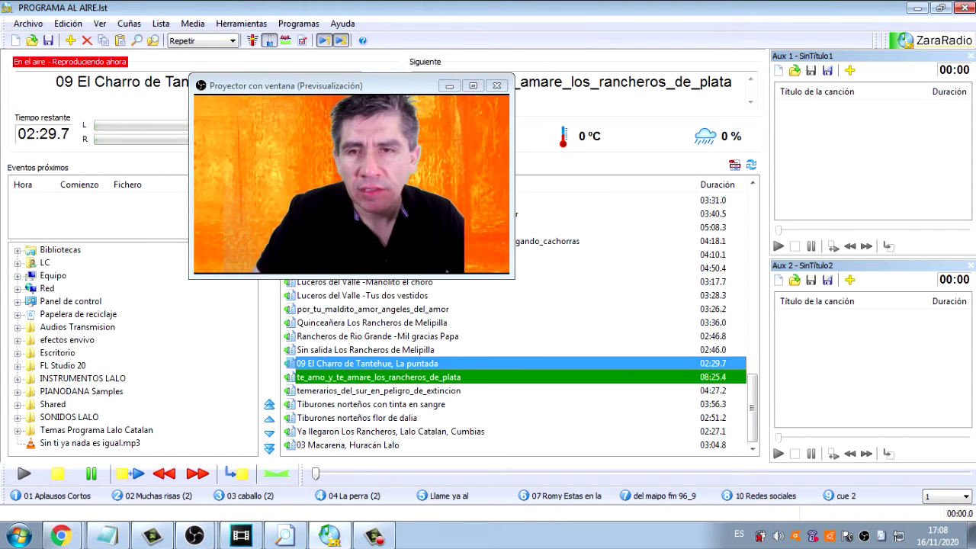
# - Move 03 Los Rancheros de Melipilla, El encuentro de un arriero from the main playlist into the Aux 1 player
pyautogui.scroll(4, 514, 320)
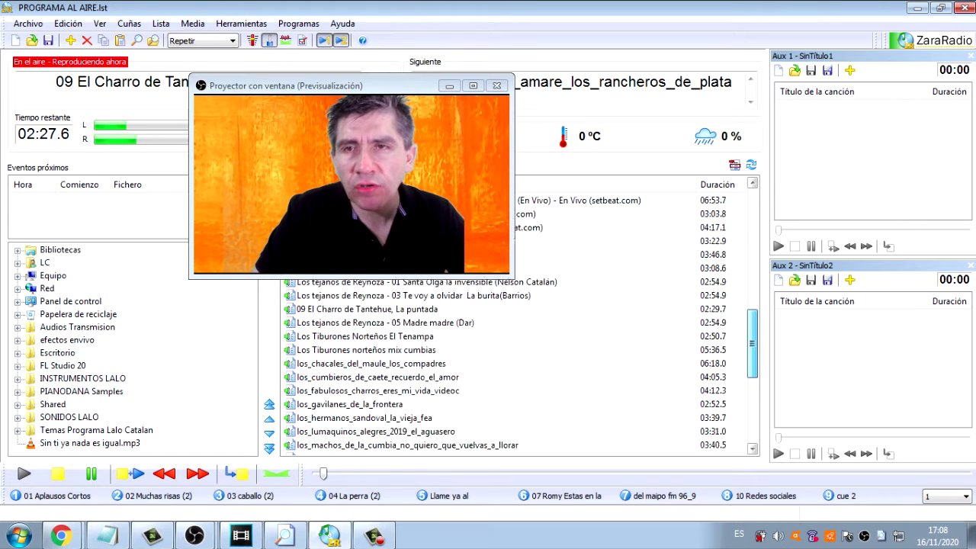
pyautogui.moveTo(419, 86); pyautogui.dragTo(621, 173)
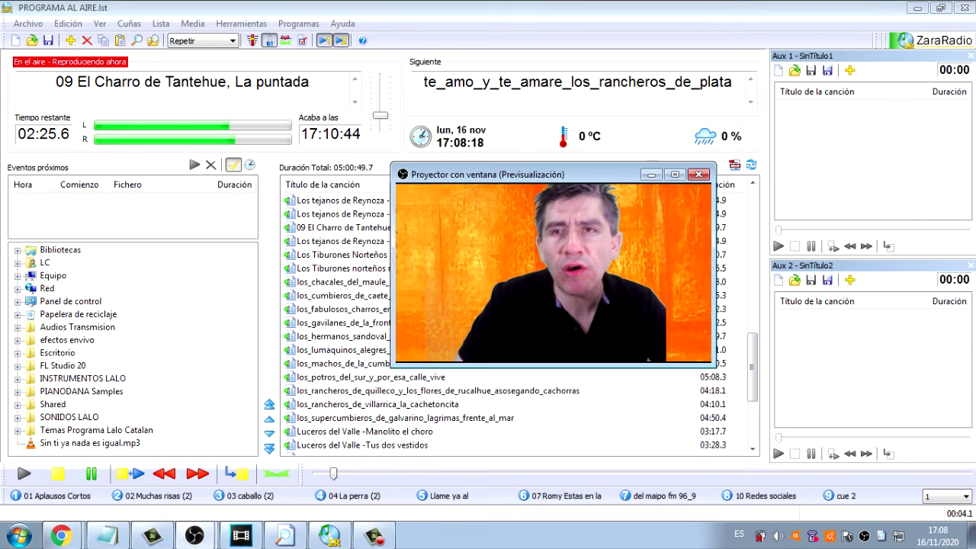
pyautogui.moveTo(521, 174); pyautogui.dragTo(420, 300)
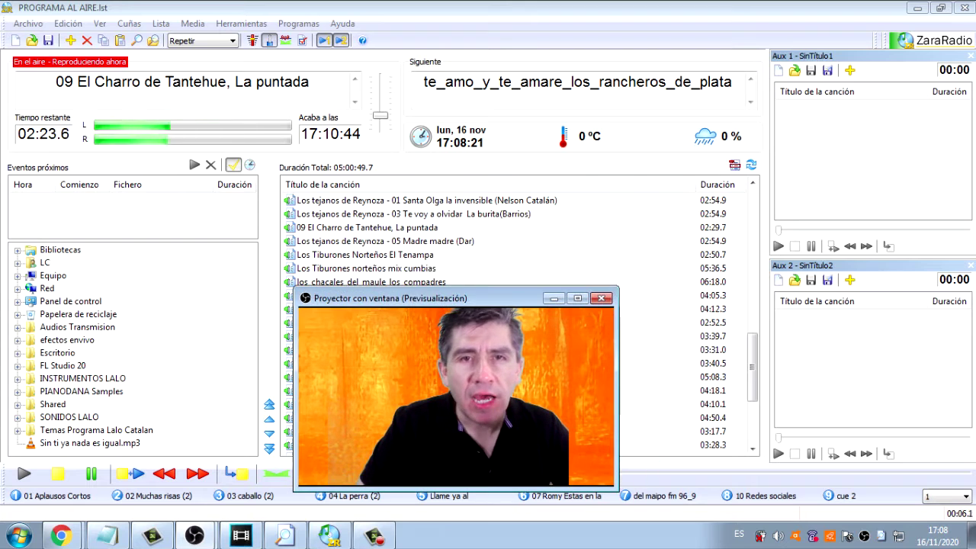
pyautogui.scroll(15, 514, 244)
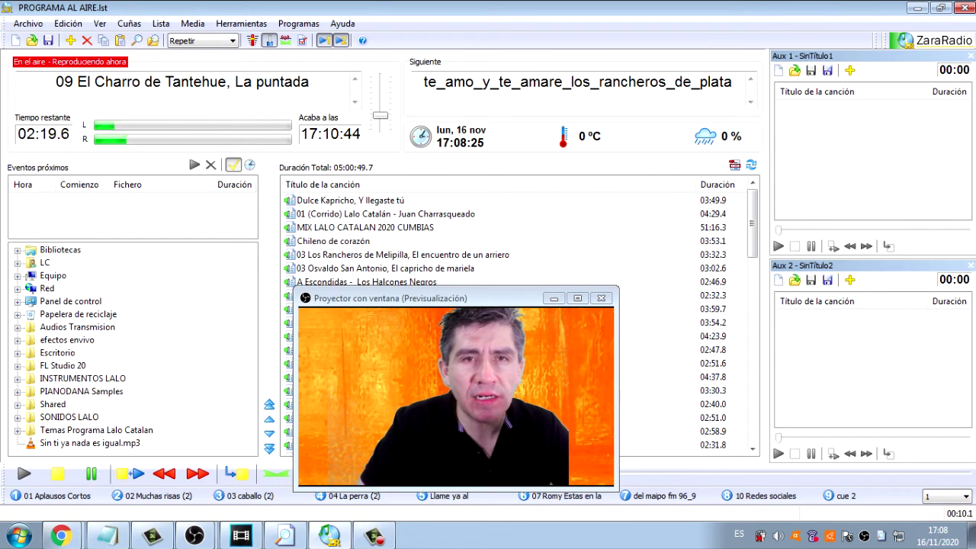
pyautogui.click(333, 241)
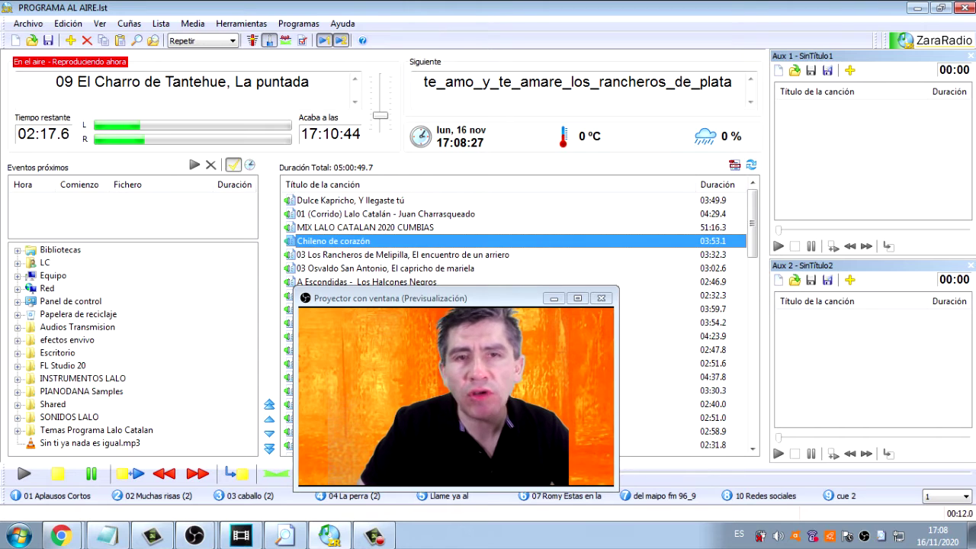
pyautogui.moveTo(402, 255); pyautogui.dragTo(854, 108)
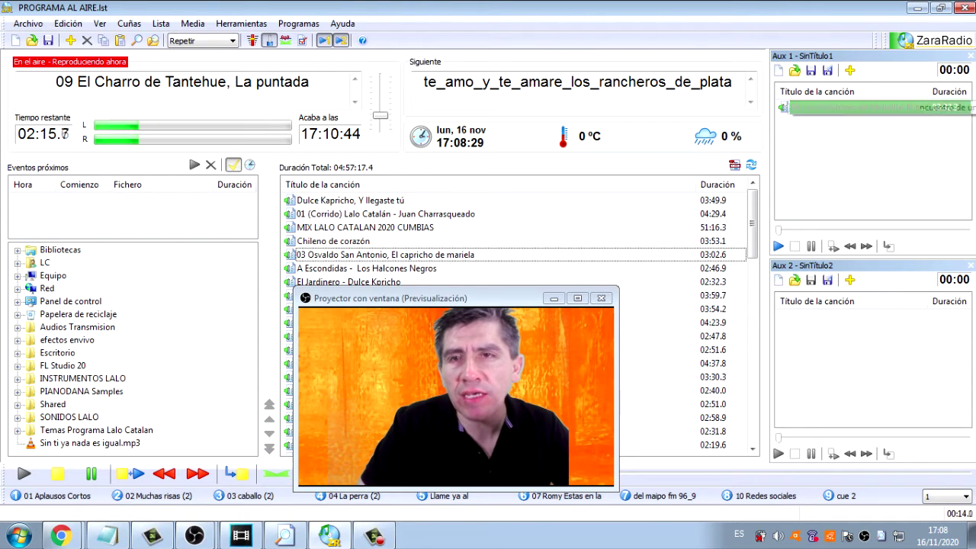
# - Play the song in Aux 1, stop it, and move the camera preview window clear of the main playlist
pyautogui.doubleClick(854, 108)
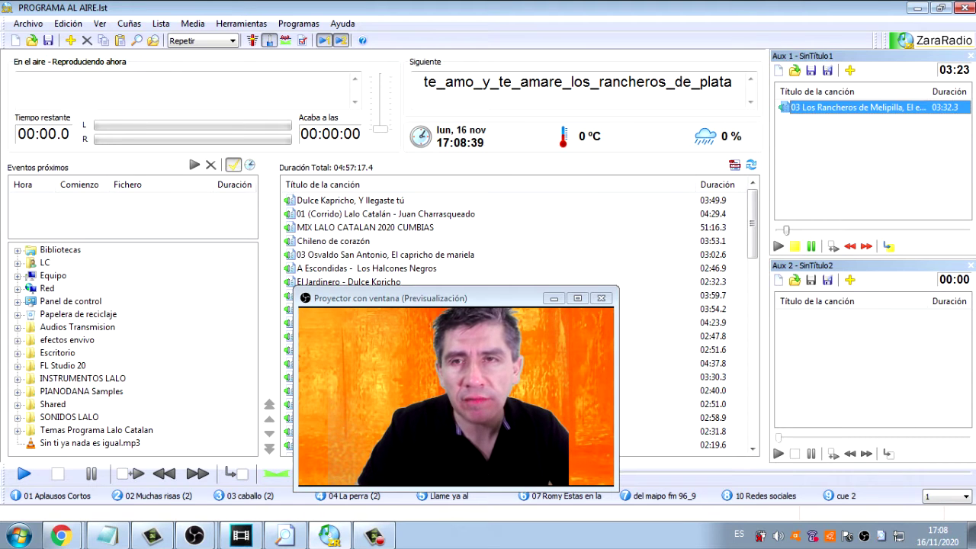
pyautogui.click(794, 246)
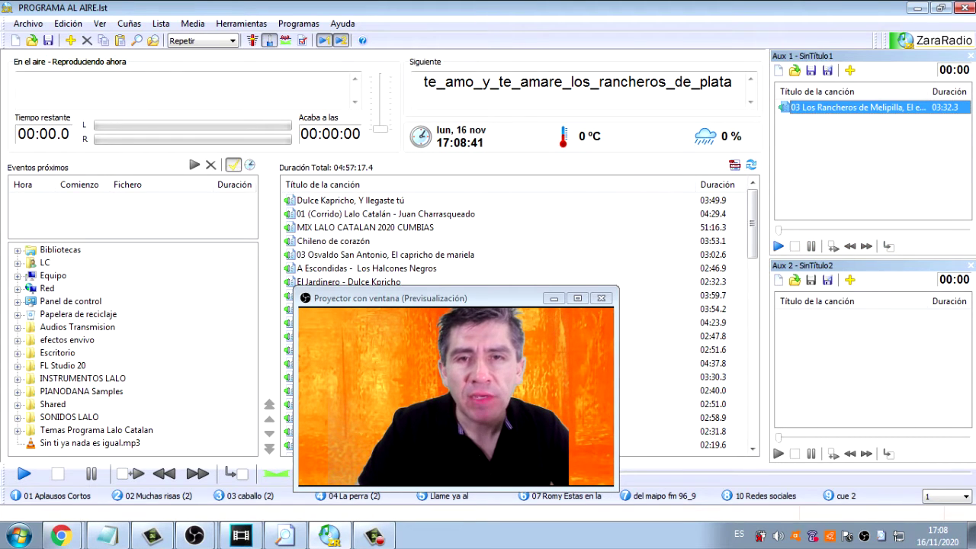
pyautogui.moveTo(458, 298); pyautogui.dragTo(724, 158)
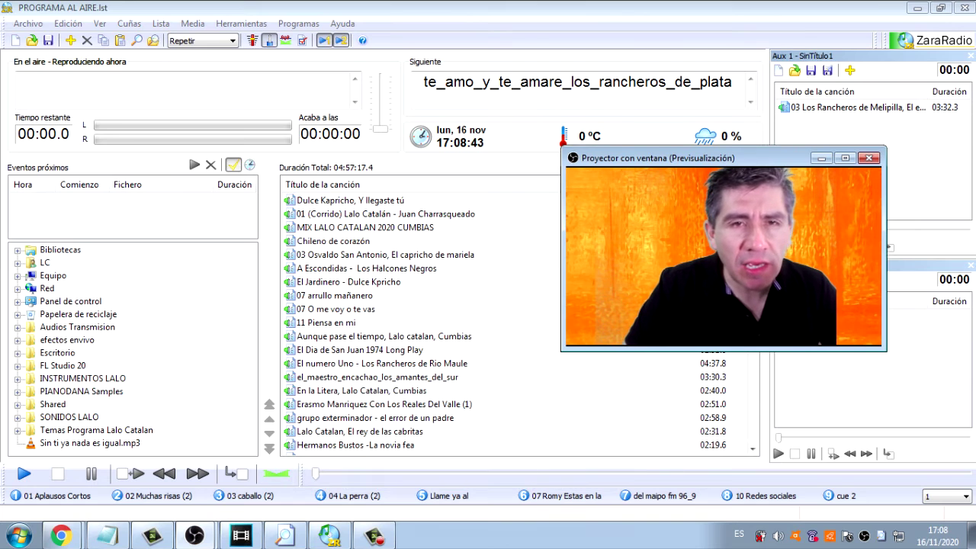
# - Play MIX LALO CATALAN 2020 CUMBIAS and set playback to stop after the current track
pyautogui.doubleClick(365, 227)
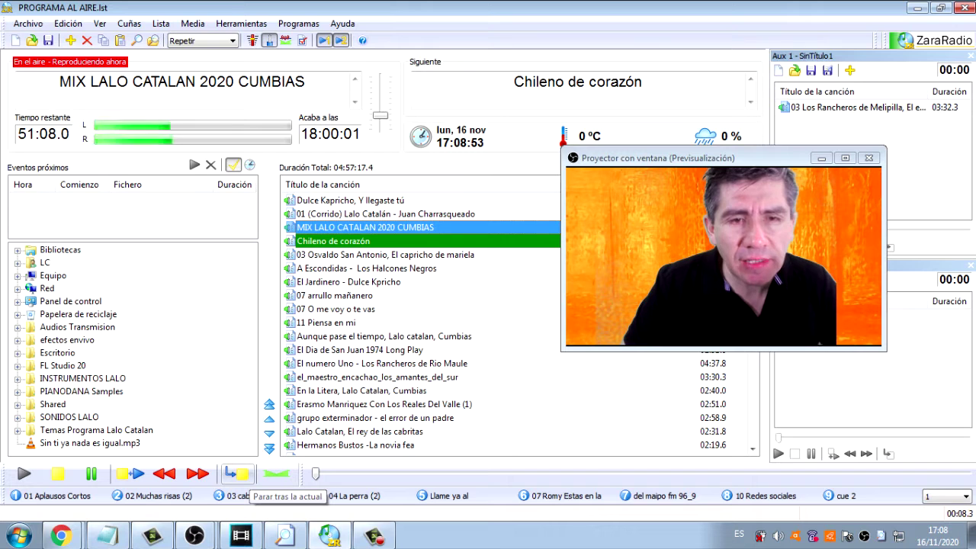
pyautogui.click(236, 474)
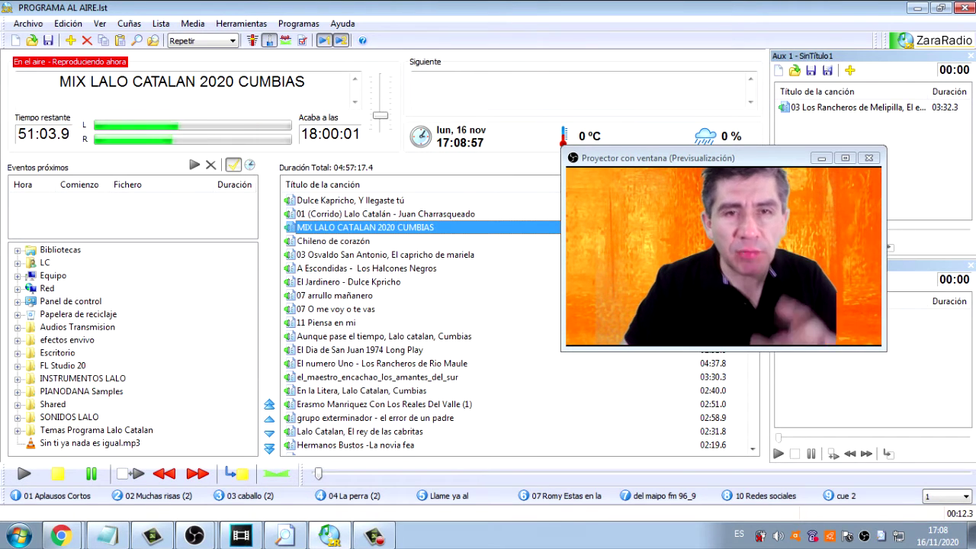
# - Set 07 arrullo mañanero as the next track and advance the current mix to its end
pyautogui.rightClick(326, 296)
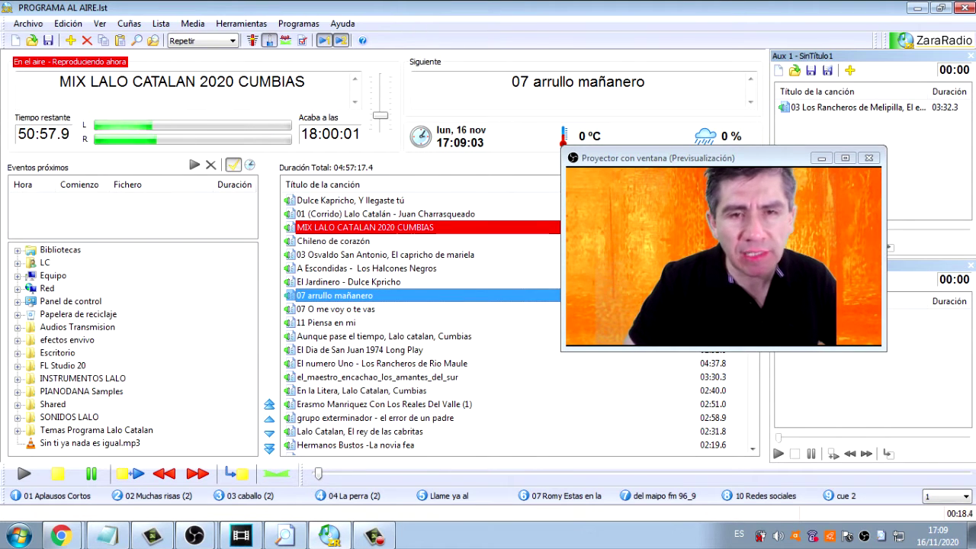
pyautogui.moveTo(318, 473); pyautogui.dragTo(961, 473)
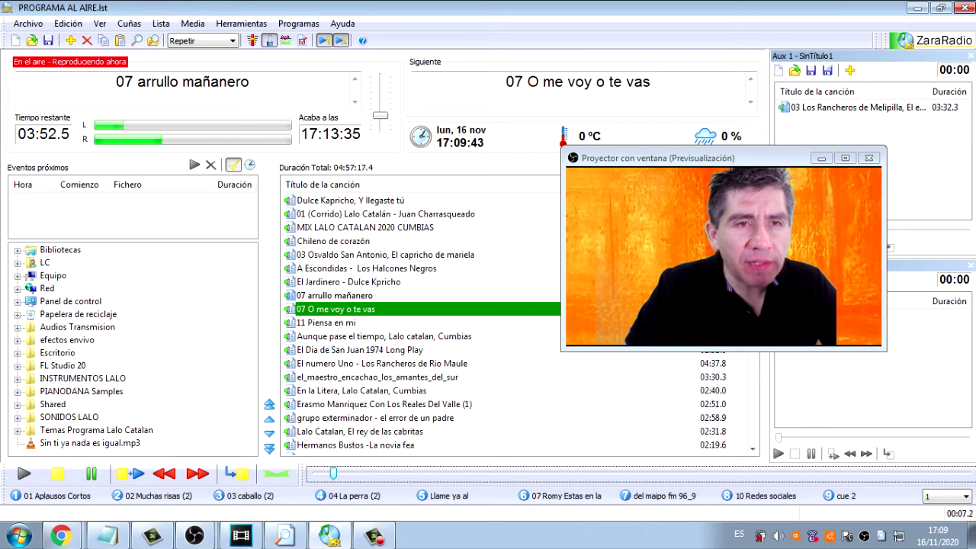
# - Expand and collapse the Equipo drives in the file tree, and lower the main volume slightly
pyautogui.click(18, 275)
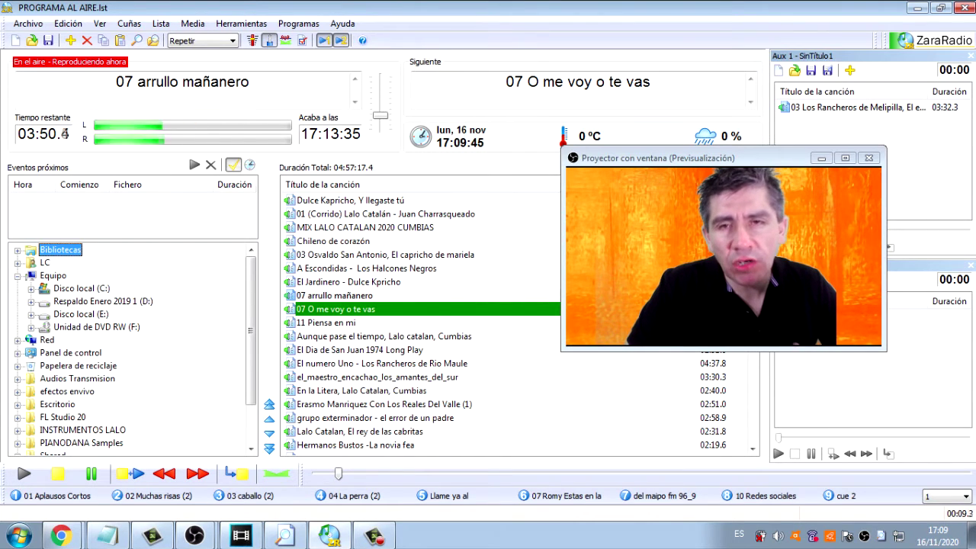
pyautogui.click(17, 275)
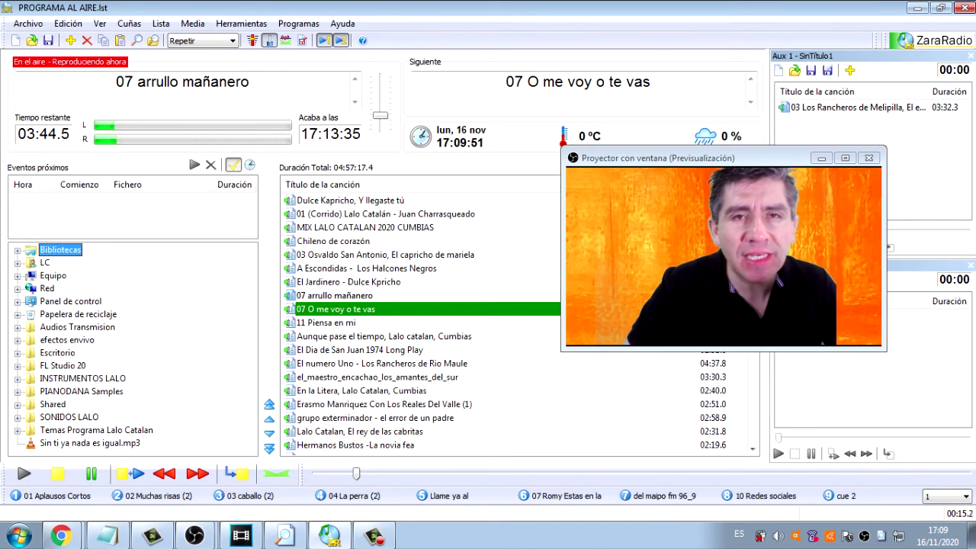
pyautogui.moveTo(379, 115); pyautogui.dragTo(379, 122)
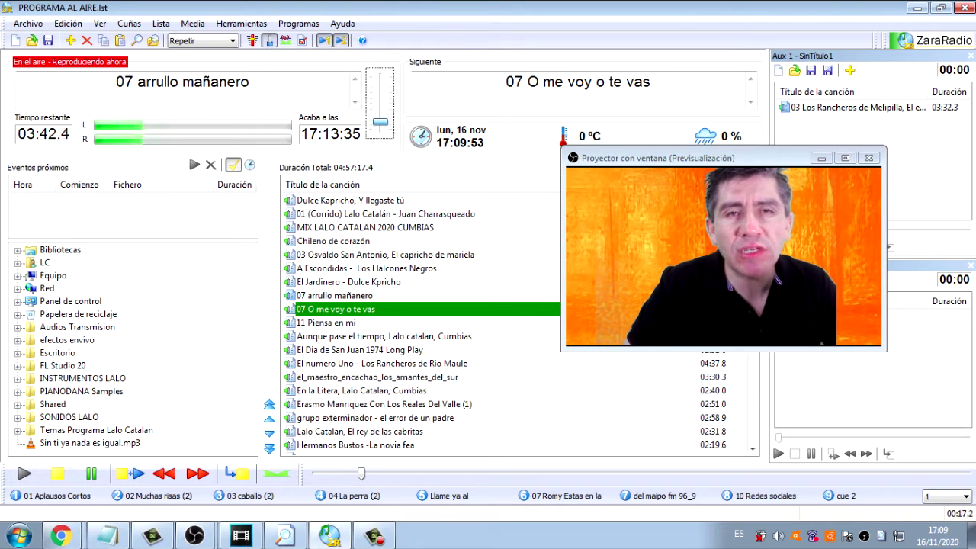